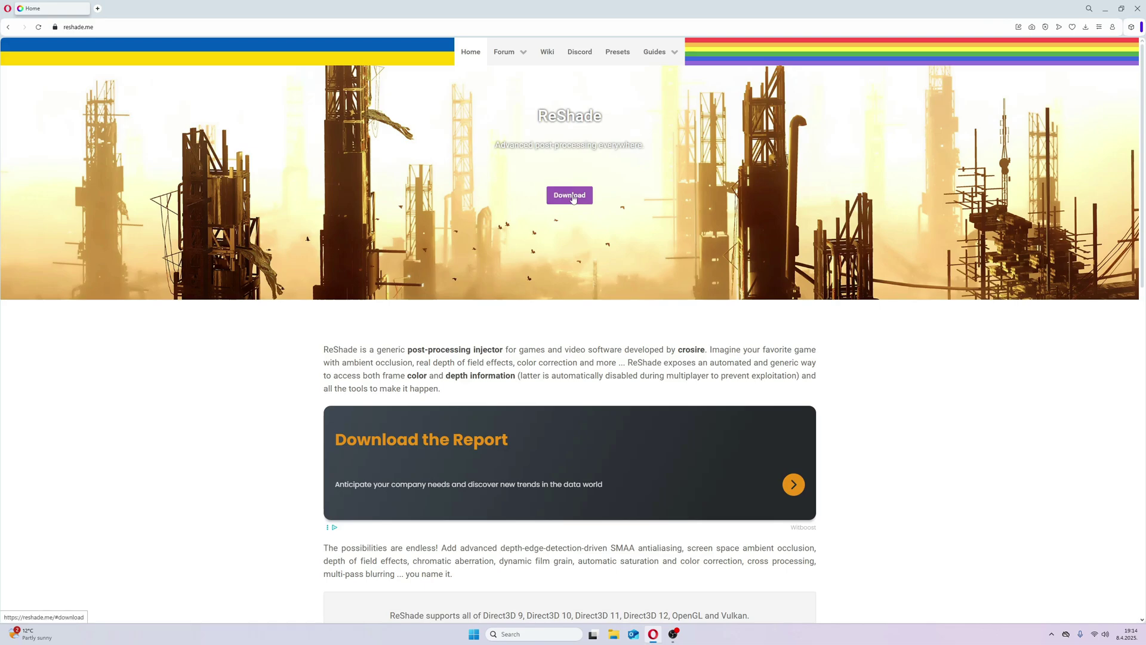
Download ReShade and install it for Euro Truck Simulator 2 - Steam with DirectX 10/11/12 and all the listed effects.
click(571, 196)
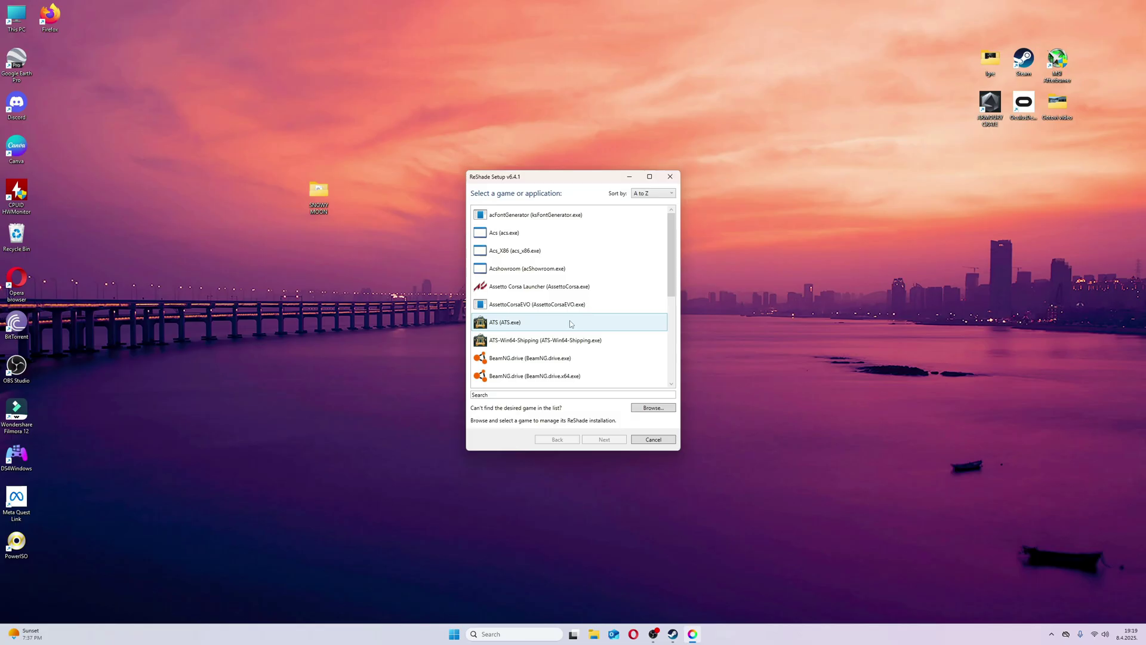
scroll(527, 310, down, 3)
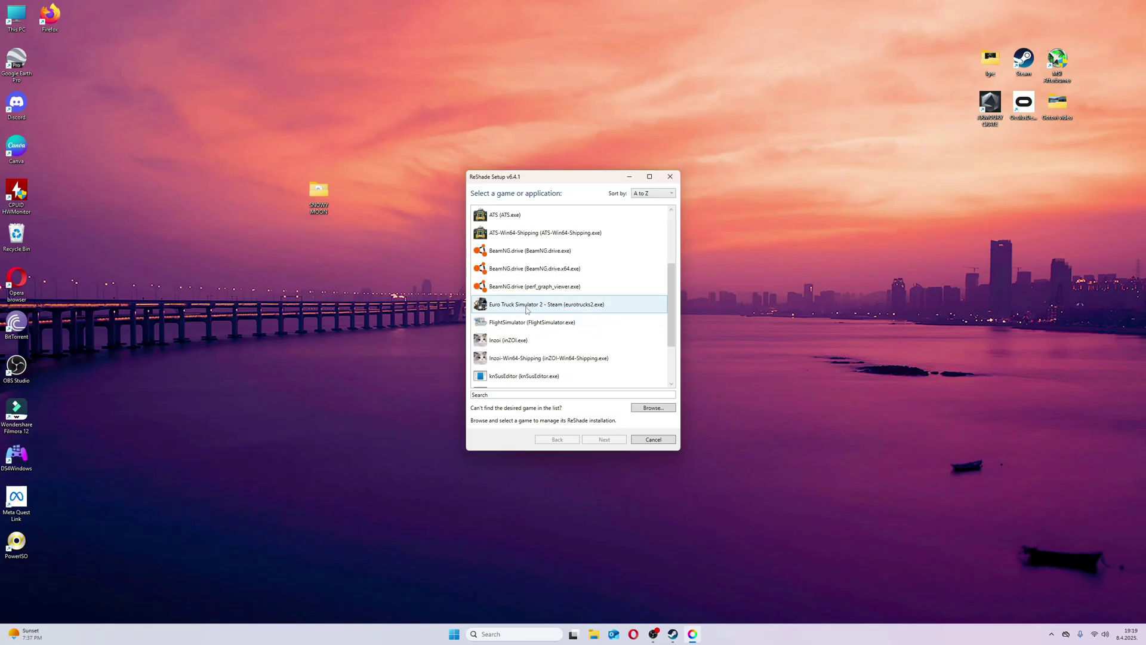
click(530, 308)
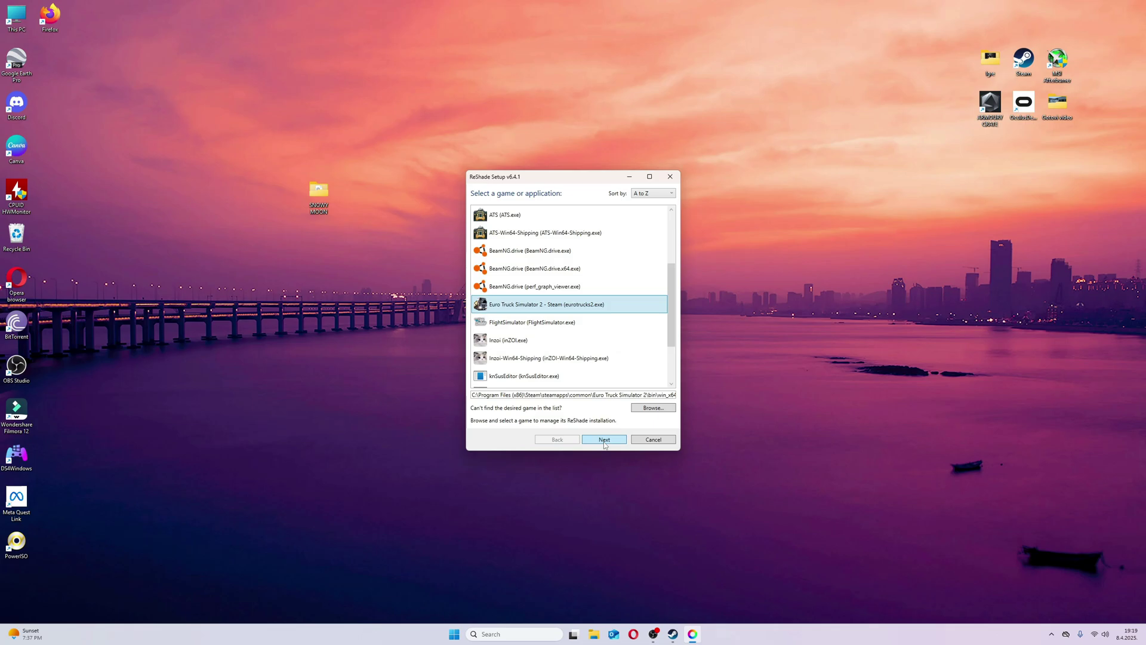
key(Return)
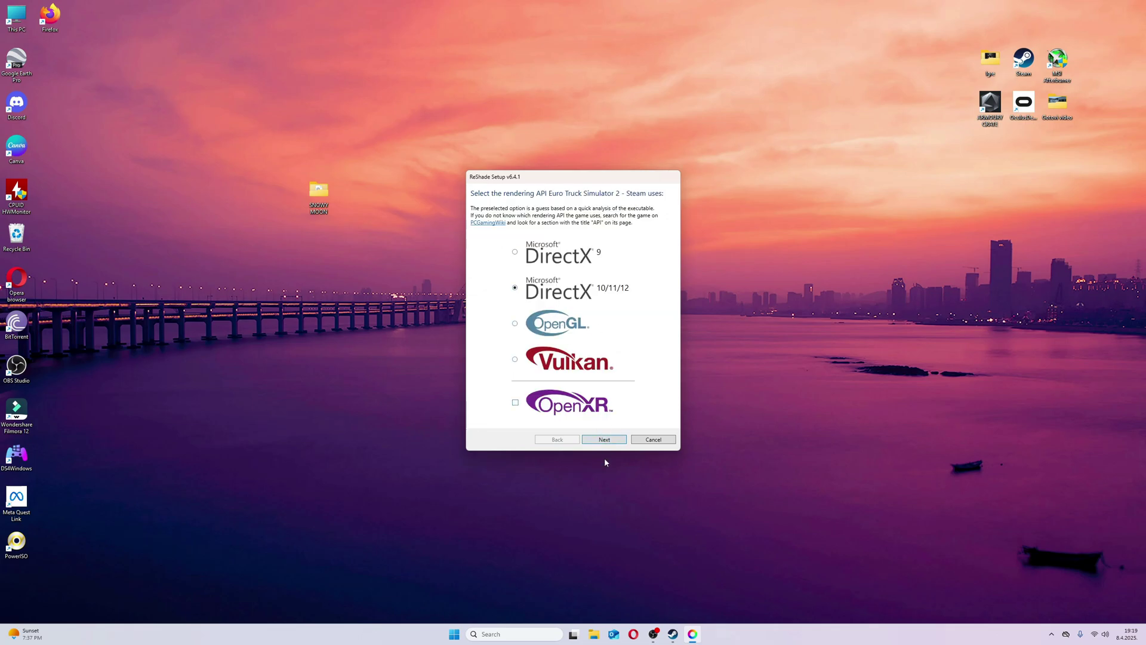
click(605, 439)
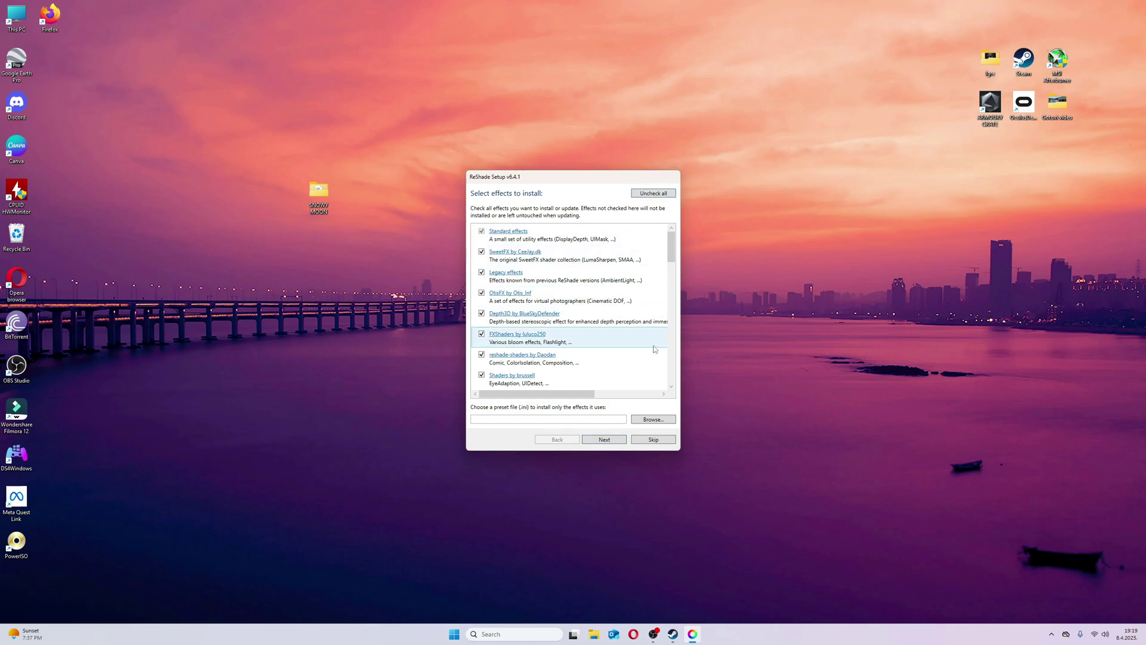
click(605, 440)
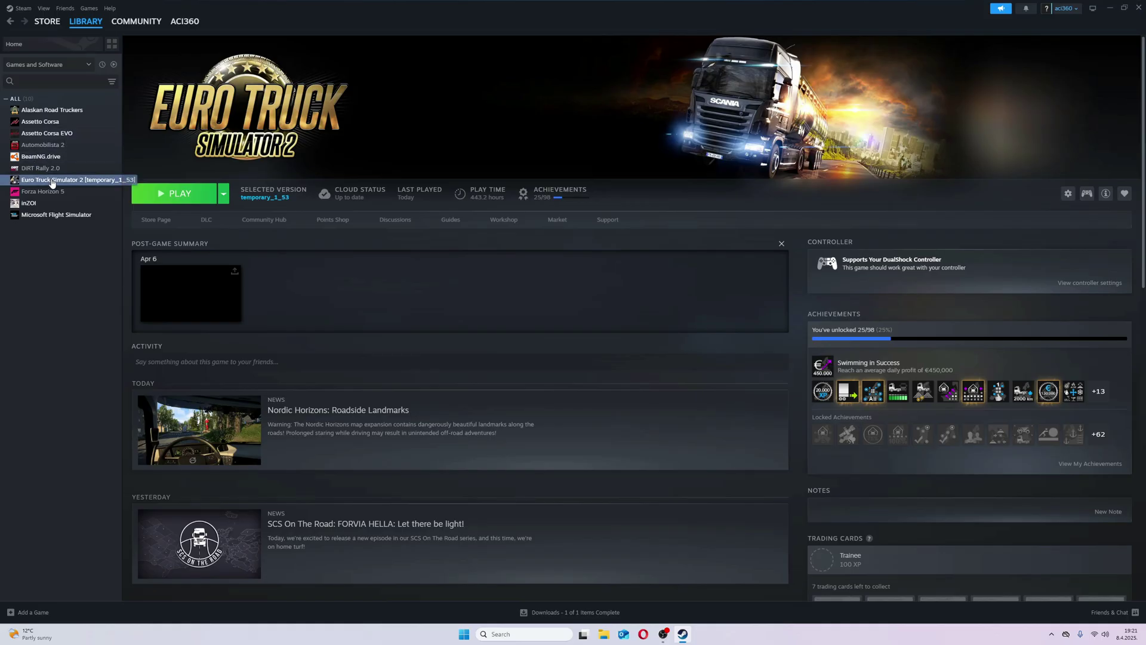
From the Steam library, browse Euro Truck Simulator 2's local files and open the bin\win_x64 folder.
right_click(54, 180)
mouse_move(84, 233)
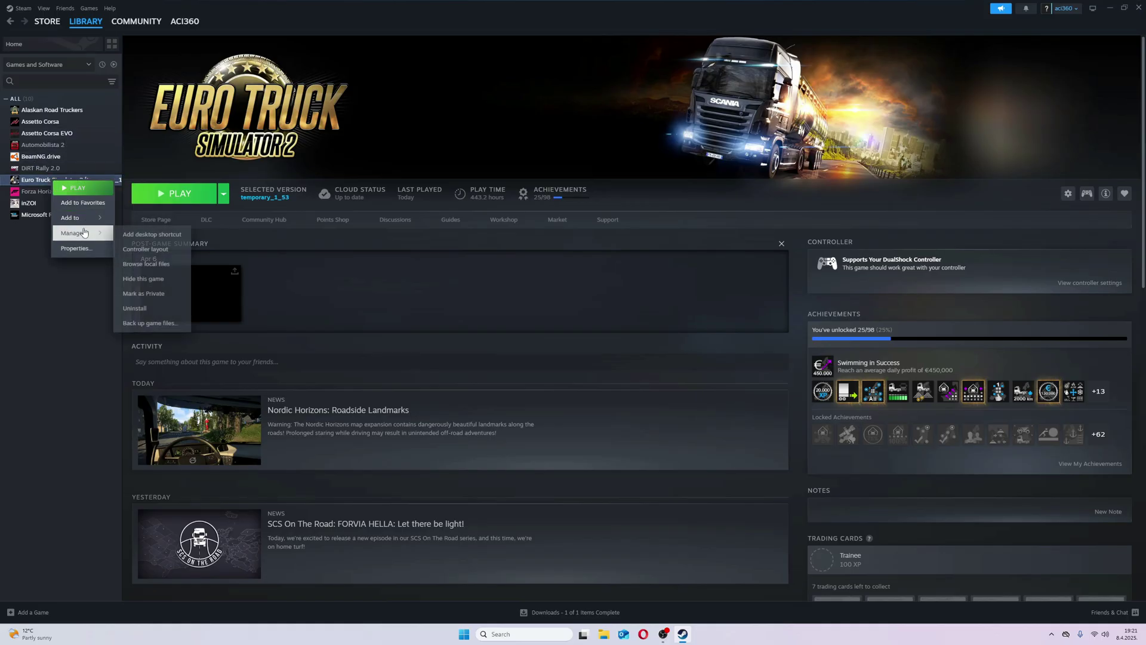
click(146, 263)
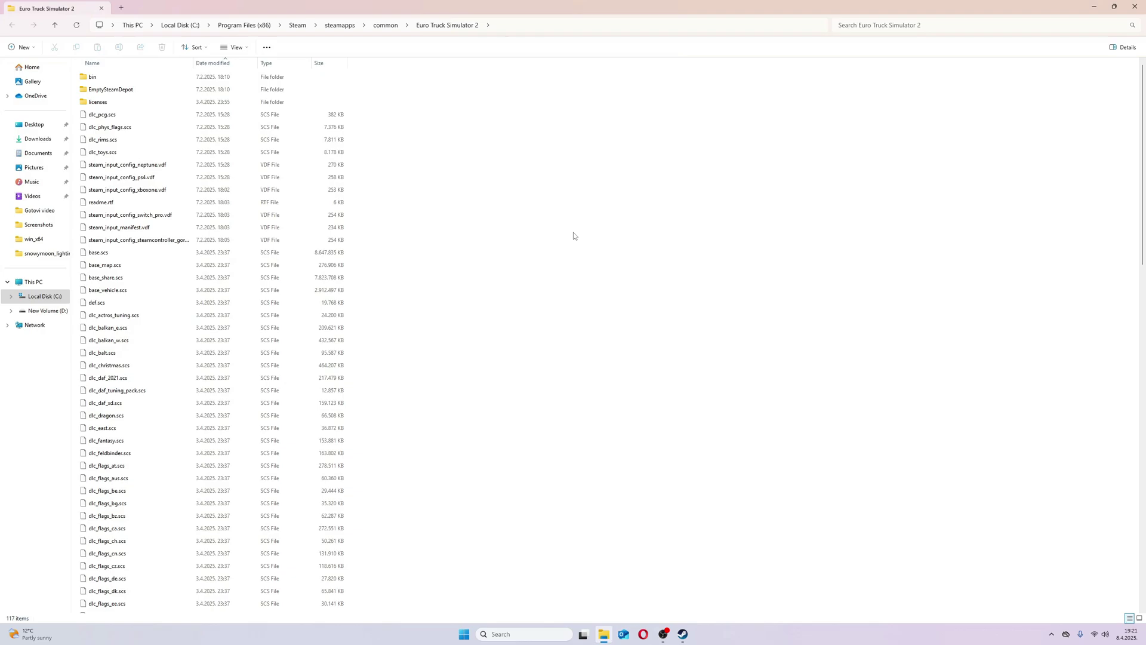
double_click(111, 77)
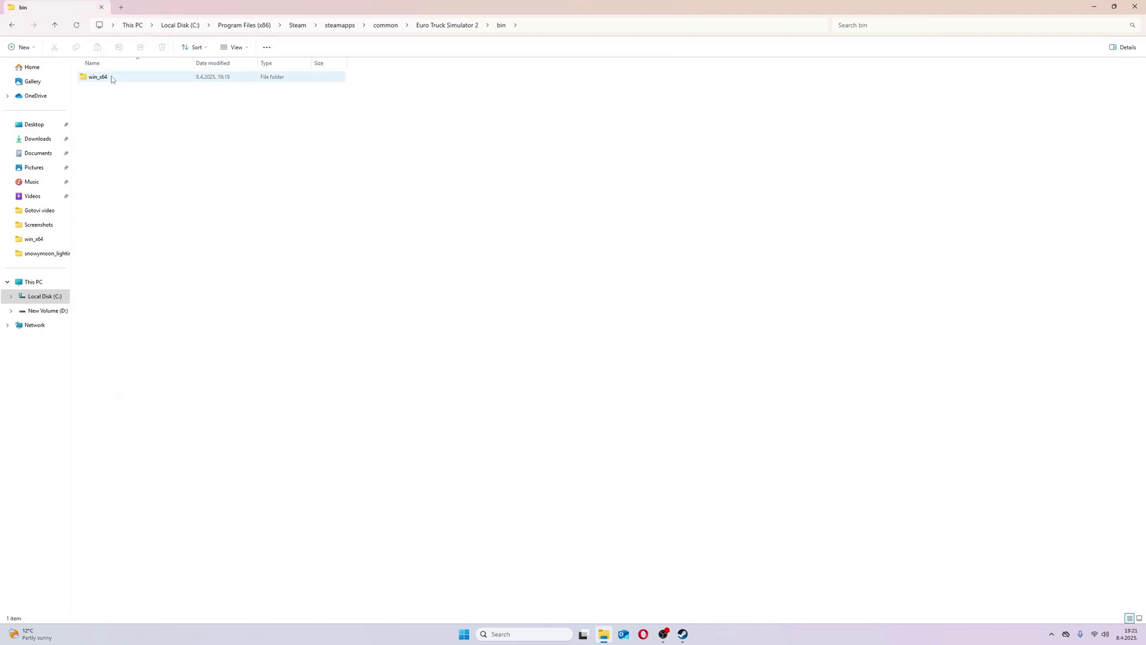
double_click(111, 76)
Cut the two ReShade files, ReShadePreset, dxgi.dll and the reshade-shaders folder from win_x64.
click(111, 239)
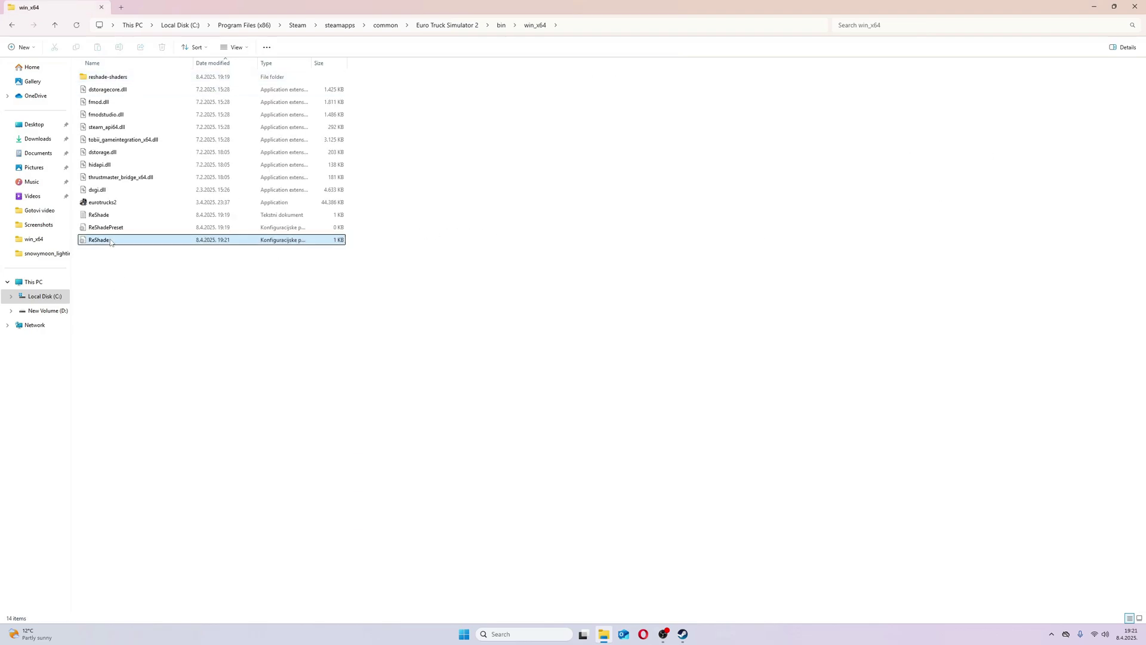
ctrl+click(100, 215)
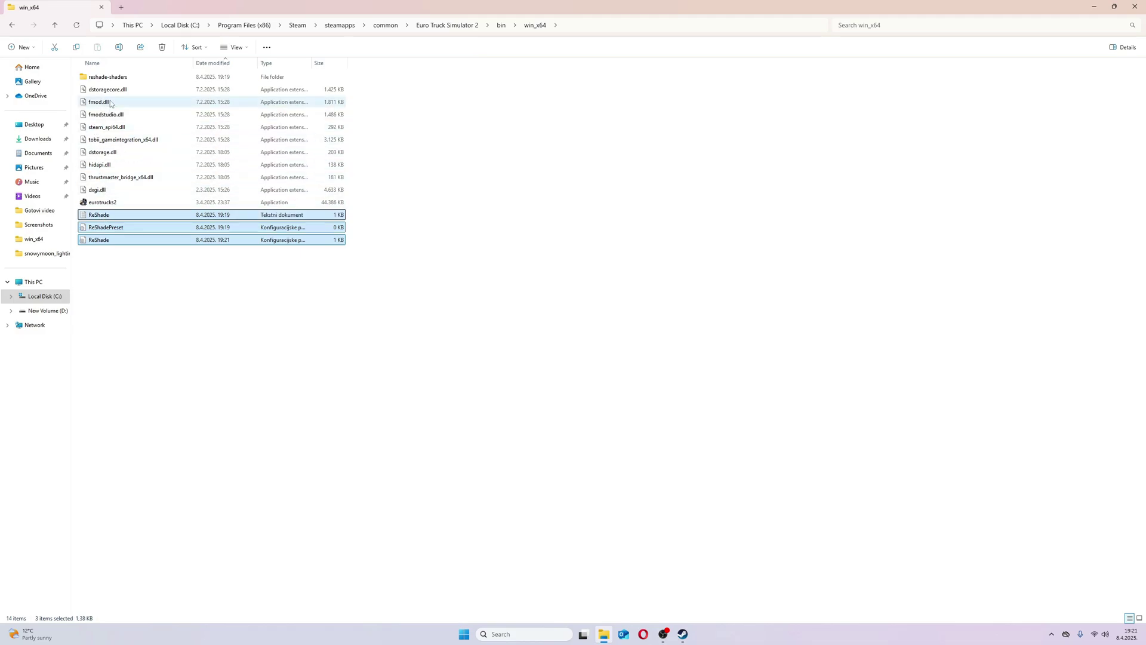
ctrl+click(106, 78)
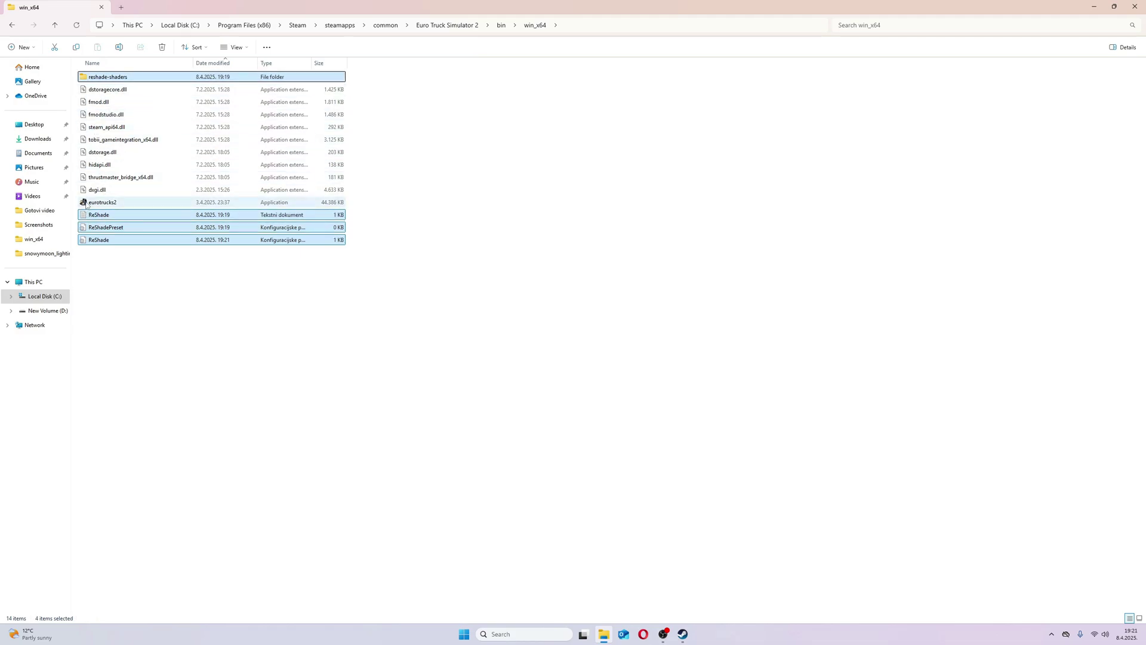
ctrl+click(97, 190)
right_click(98, 191)
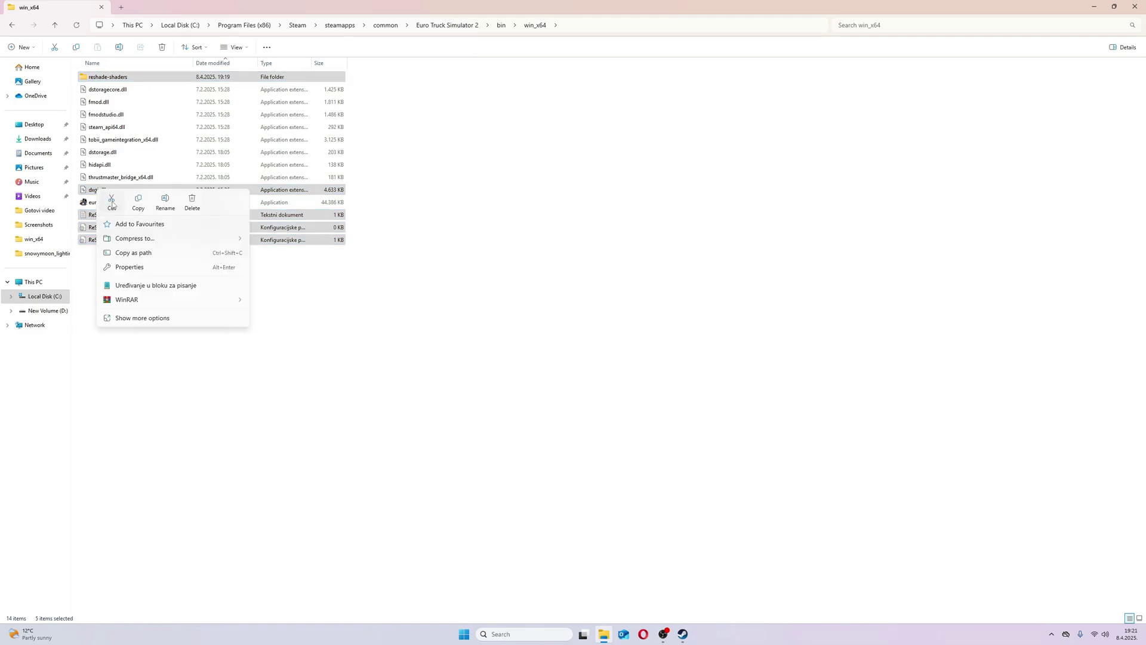
click(112, 203)
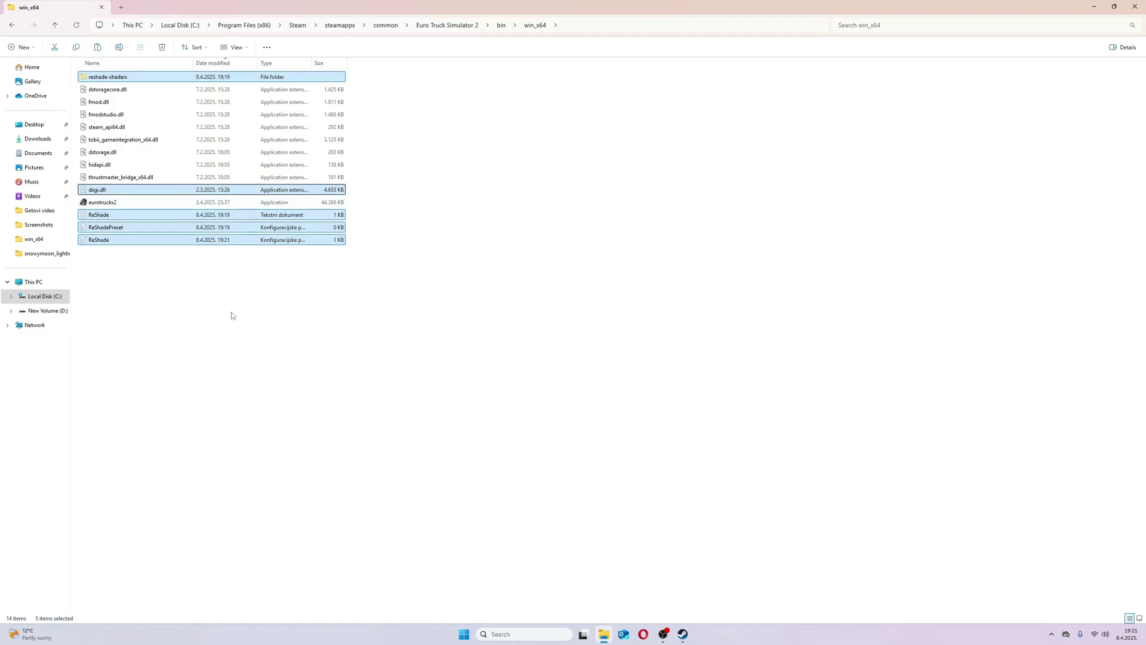
Create a new folder named Reshade inside win_x64.
click(231, 313)
right_click(231, 317)
mouse_move(256, 413)
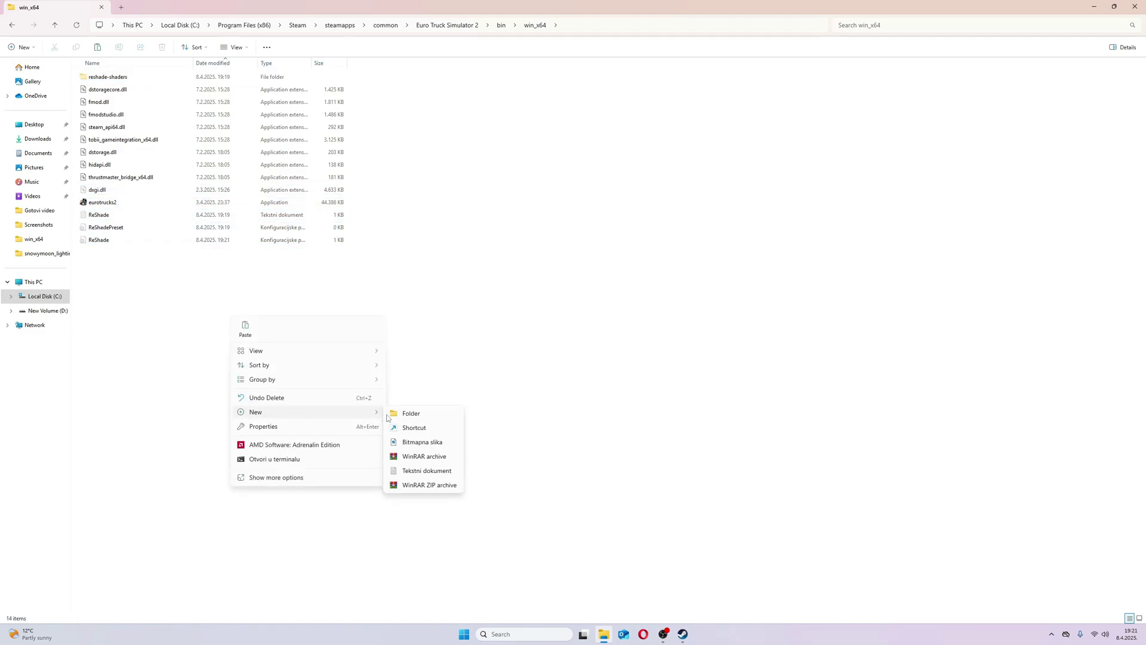
click(411, 413)
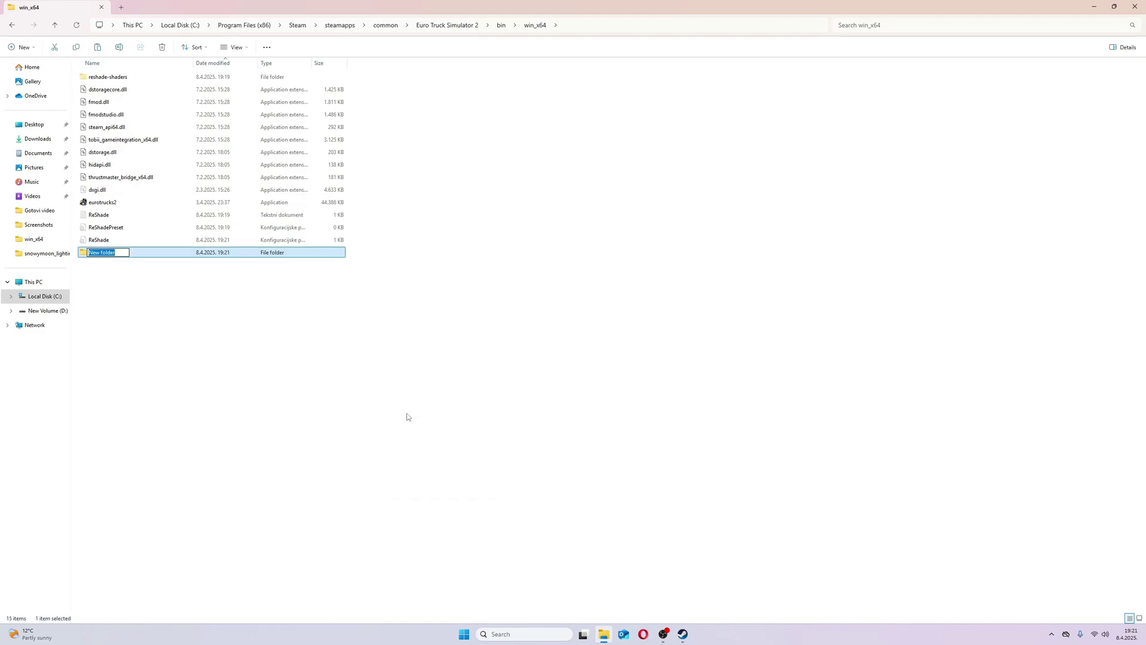
click(421, 365)
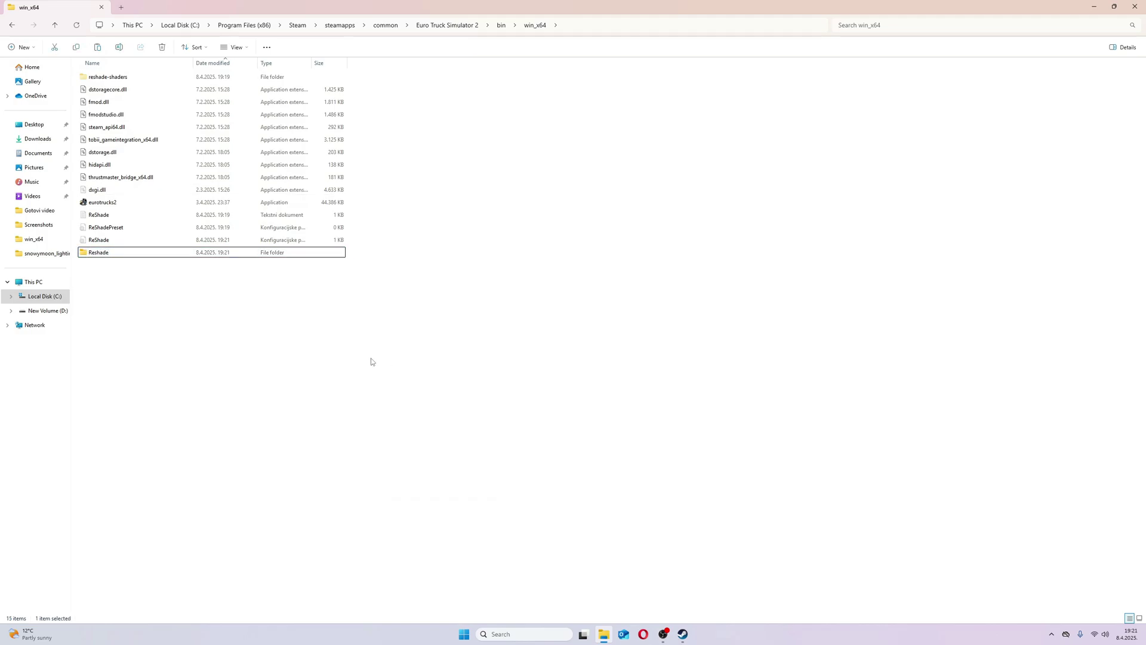
Paste the cut ReShade files into the new Reshade folder and return to win_x64.
double_click(105, 253)
right_click(215, 230)
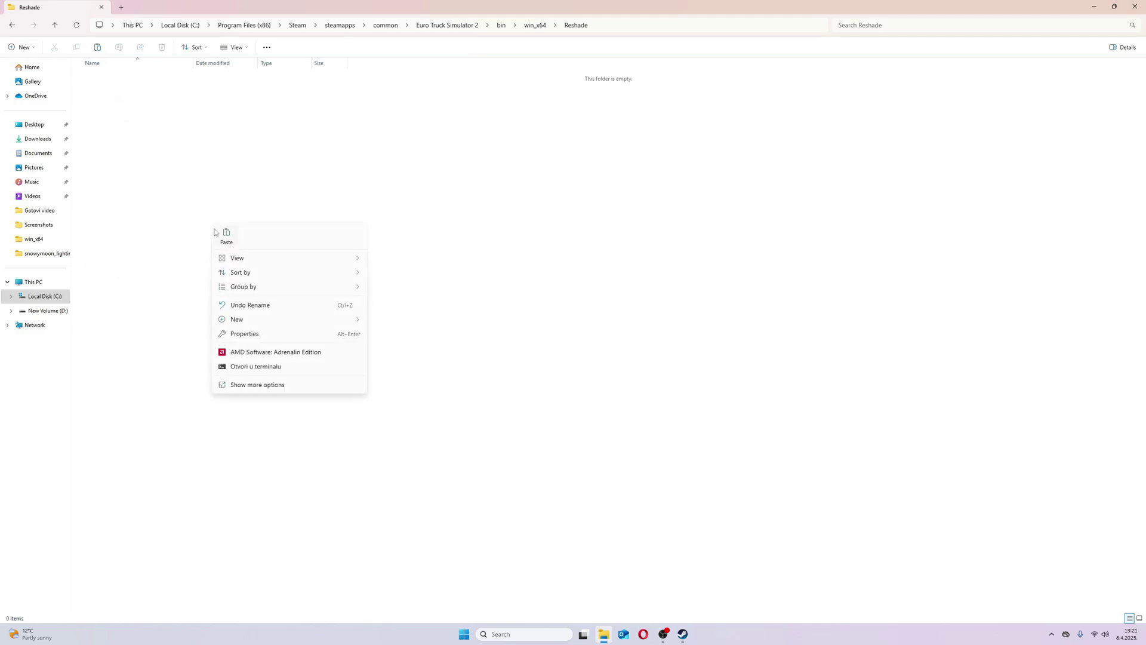
click(227, 237)
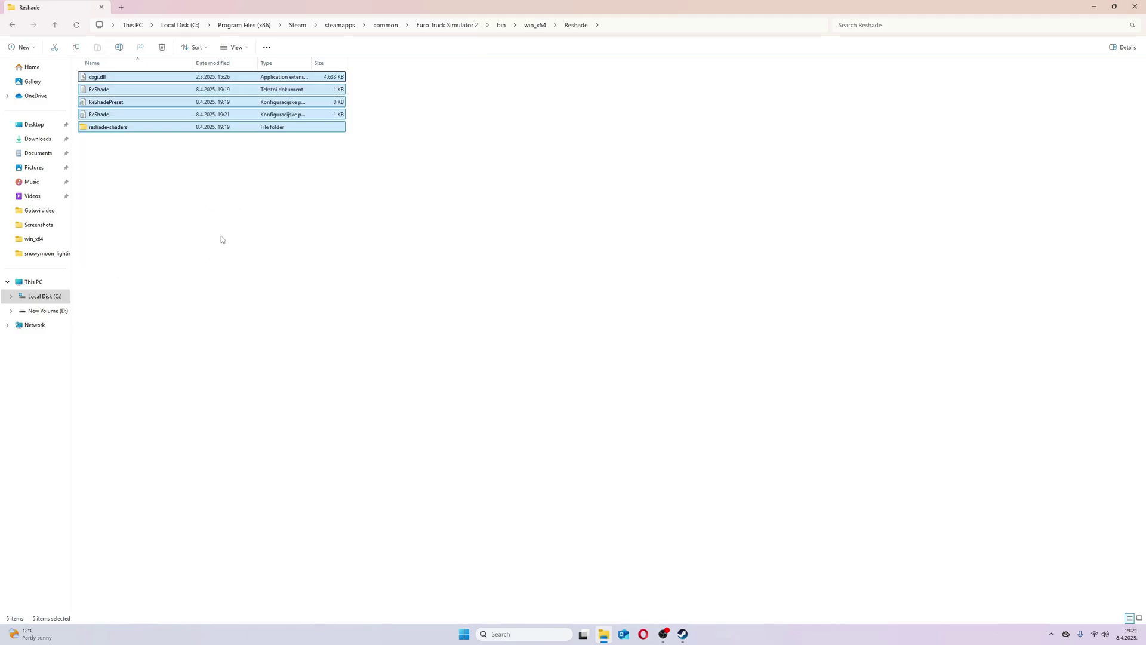
click(360, 249)
click(11, 26)
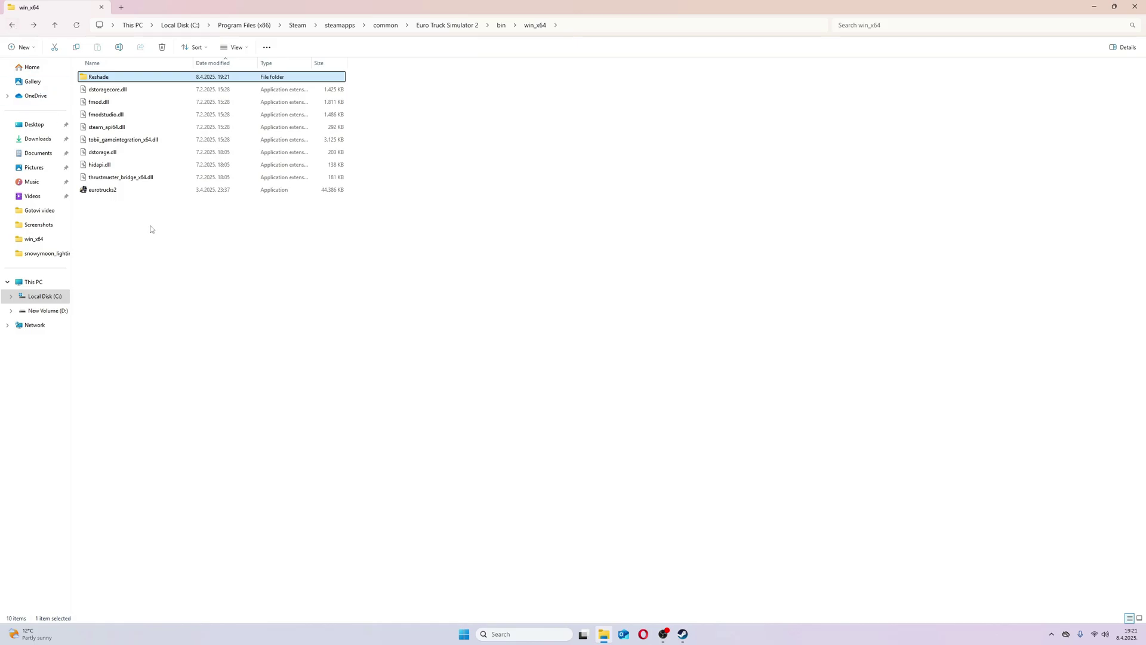
click(260, 277)
Copy snowymoon_lighting, dinput8.dll and dxgi.dll from the desktop's SNOWY MOON folder into the game's win_x64 folder.
key(super+d)
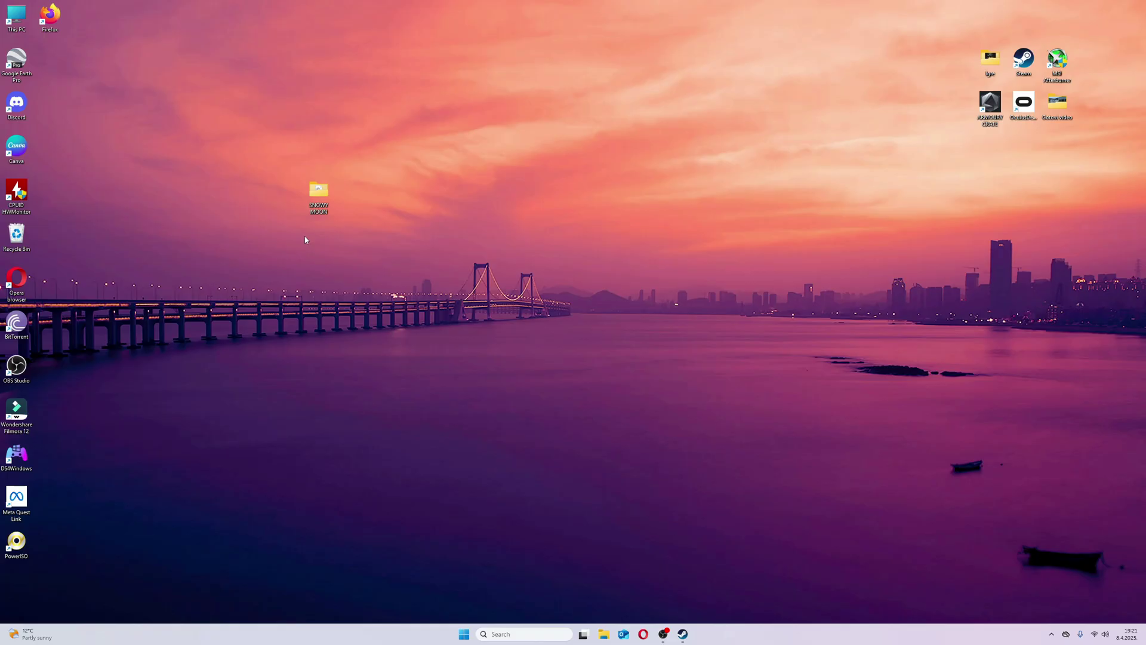
double_click(319, 198)
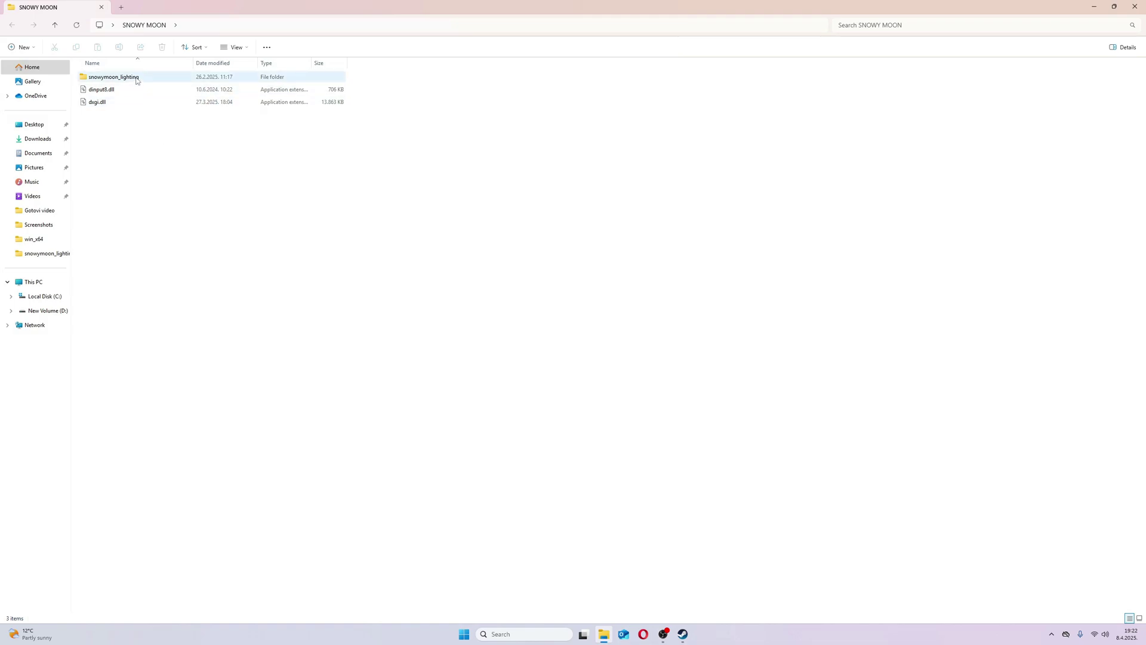
click(137, 80)
shift+click(105, 105)
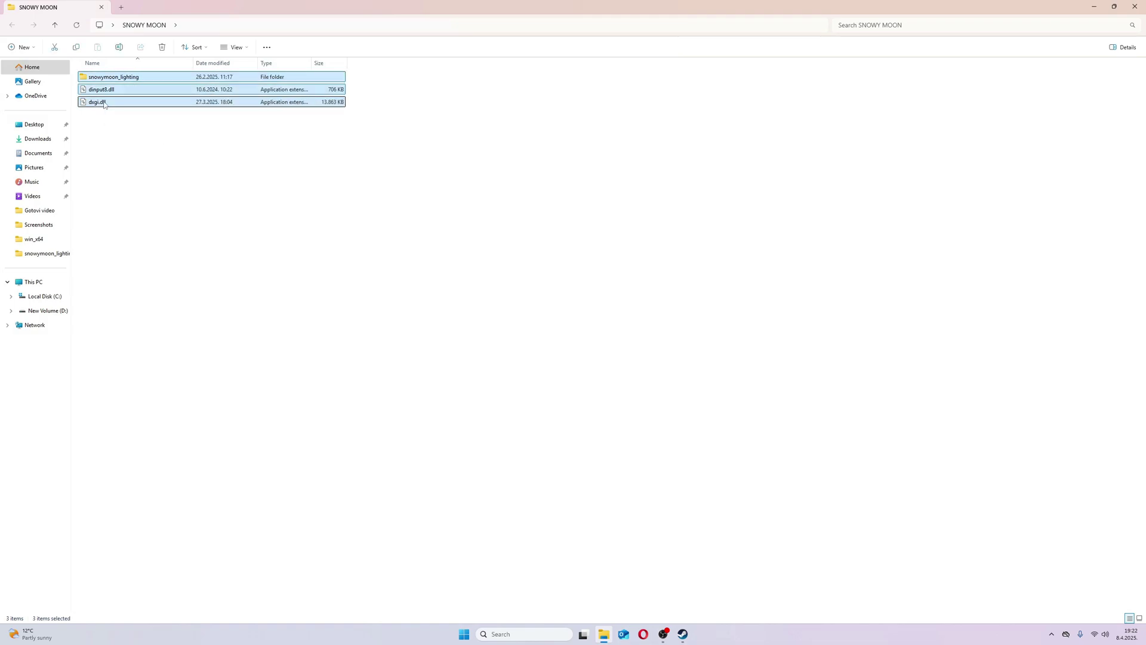
right_click(104, 105)
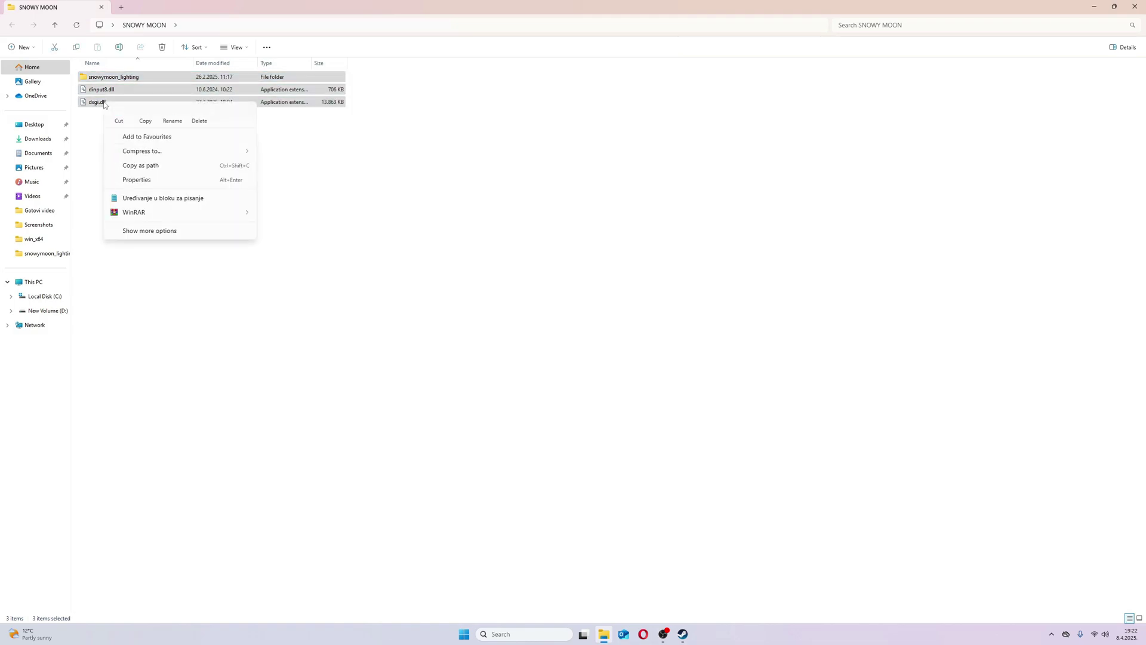
click(146, 115)
key(alt+Tab)
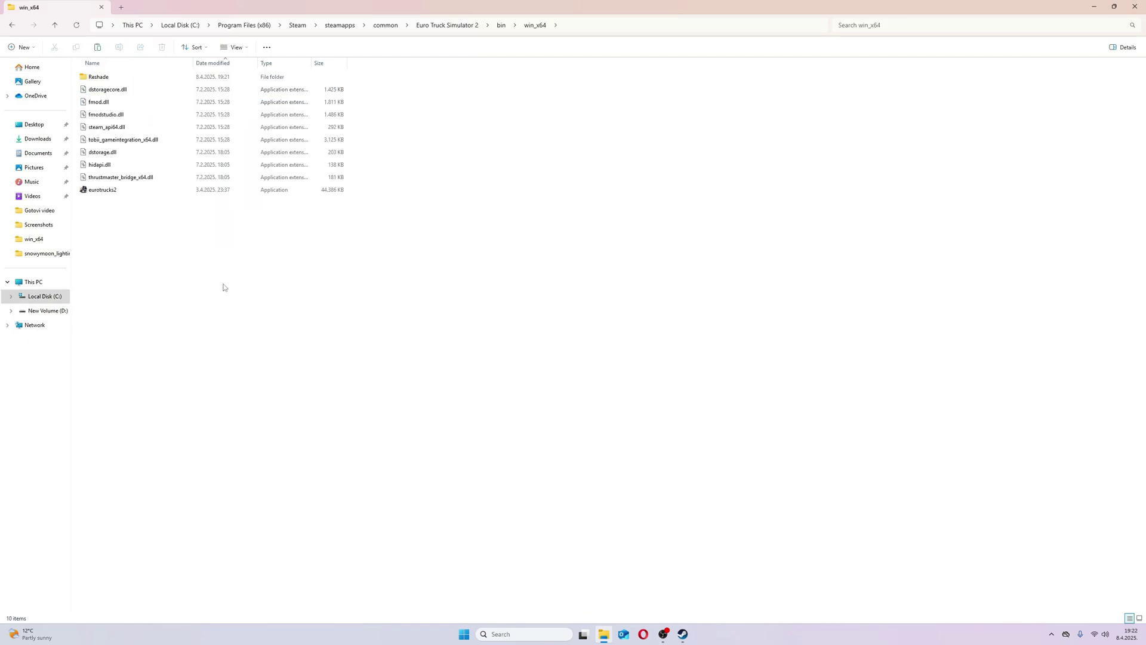
right_click(209, 271)
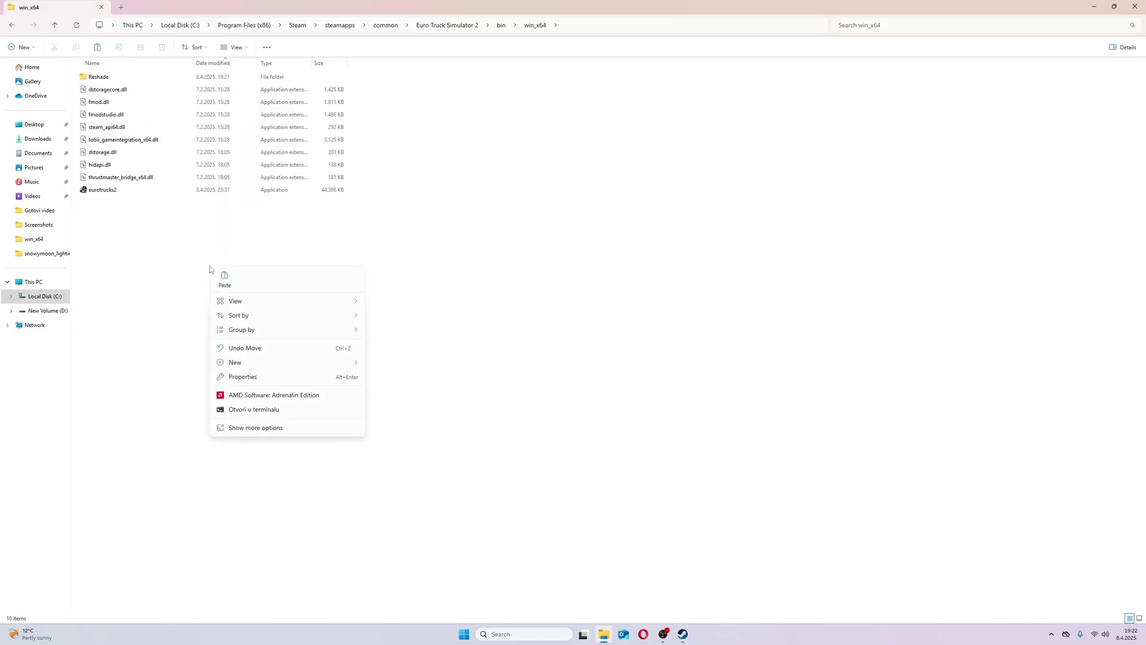
click(225, 279)
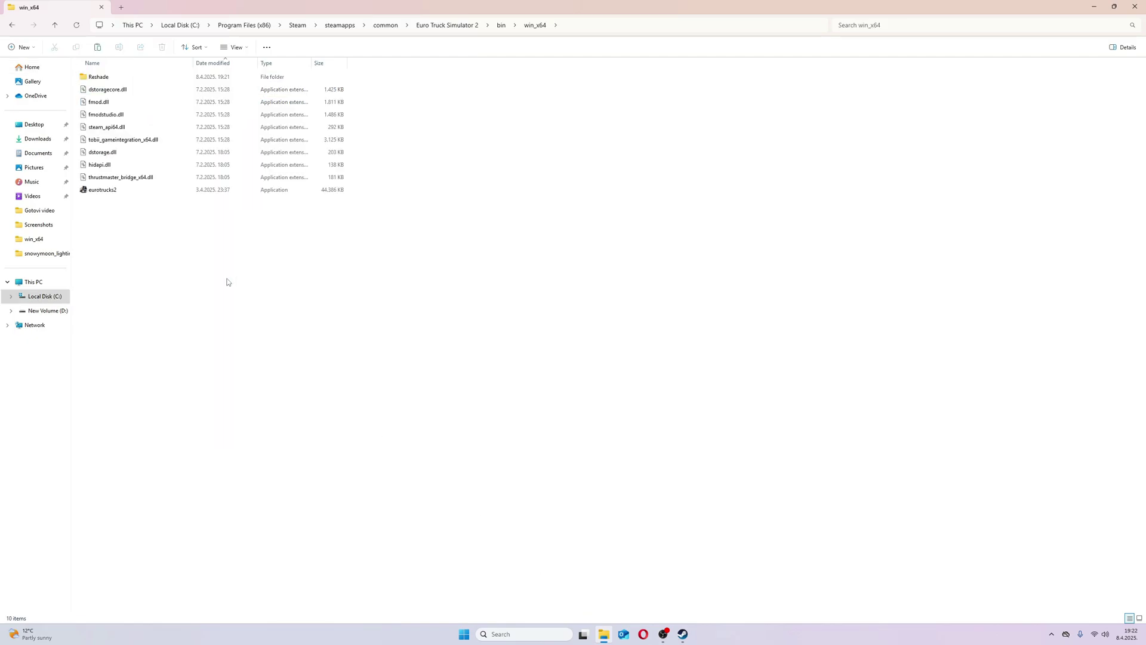
click(338, 290)
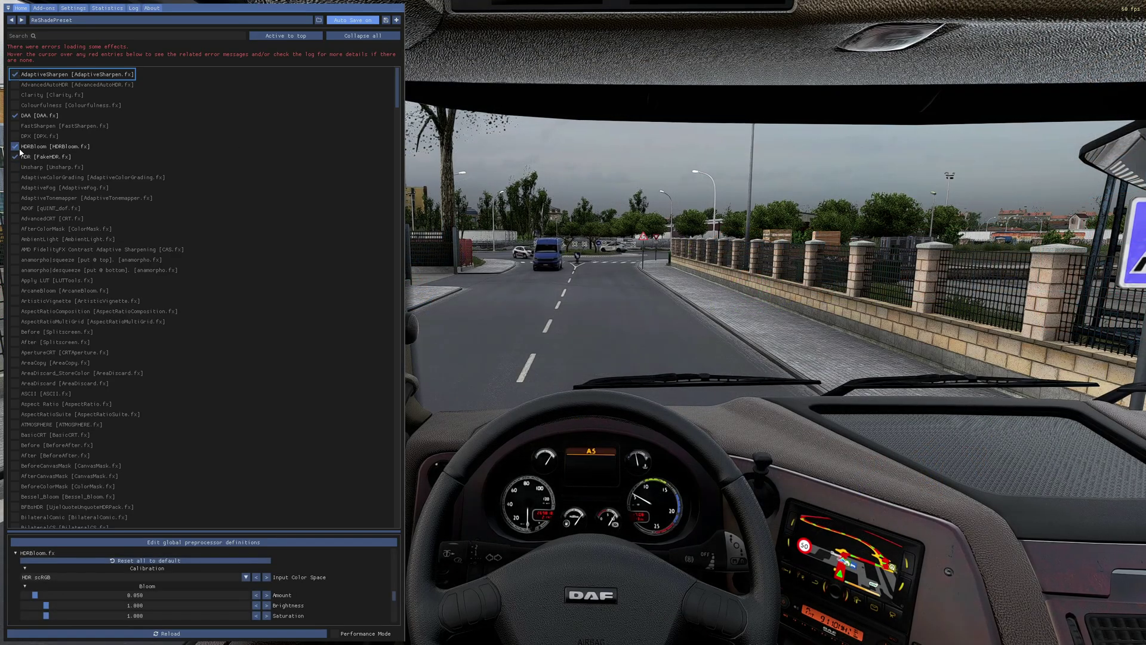
In the game's ReShade preset, disable HDRBloom and enable Unsharp alongside HDR, closing the overlay when done.
click(15, 157)
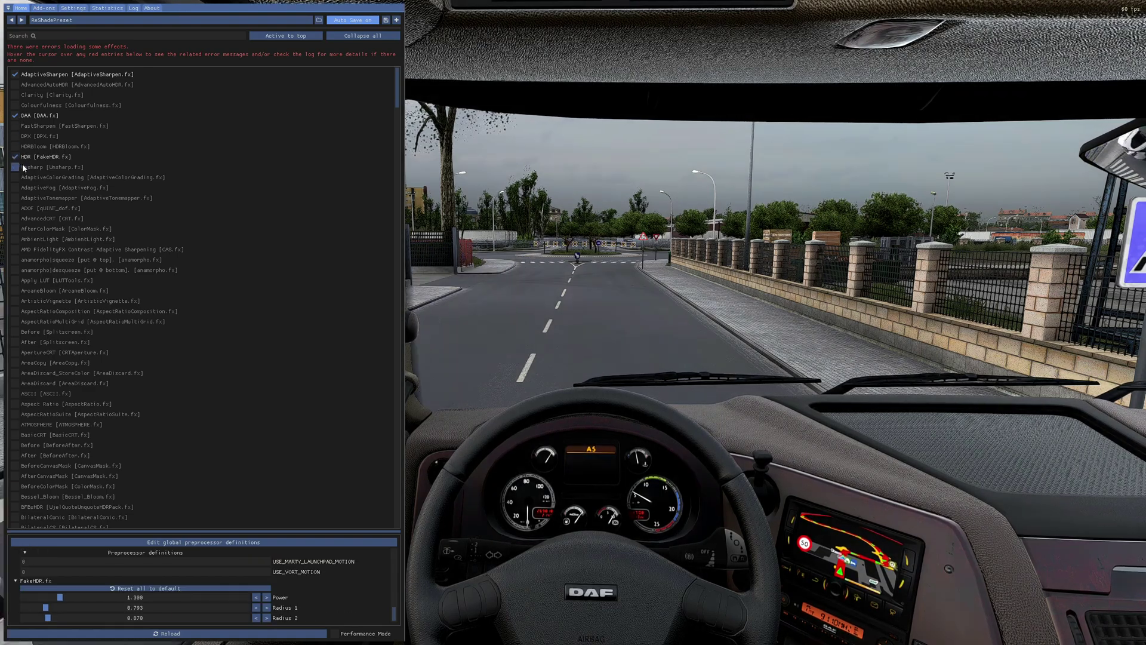
click(15, 167)
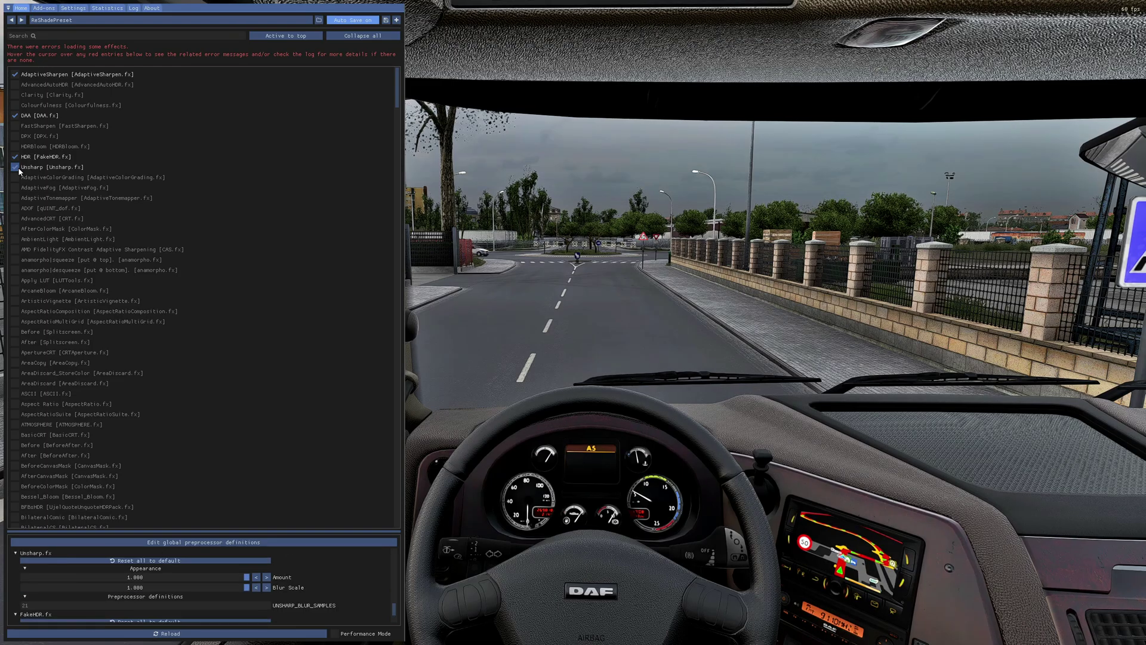
click(15, 167)
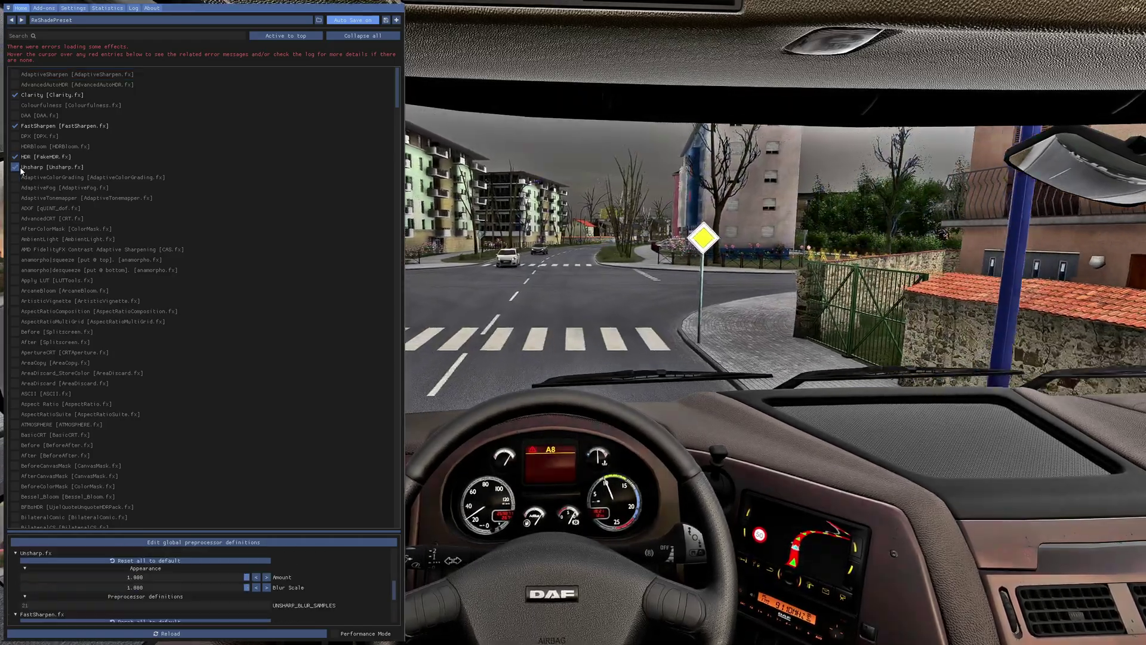
click(20, 170)
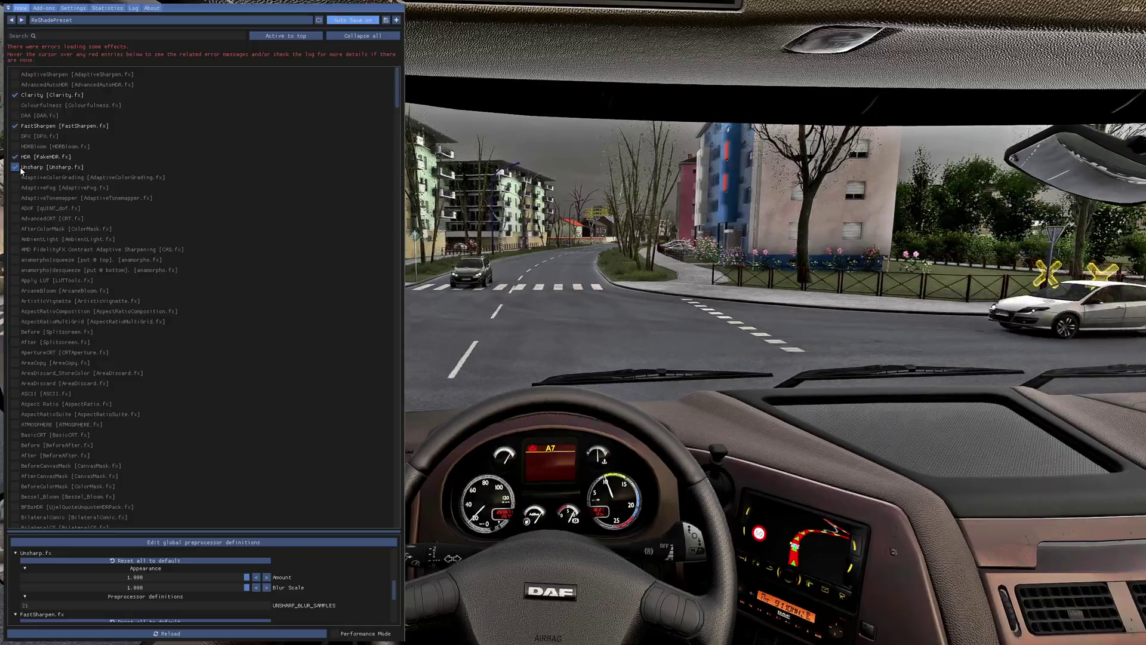
key(Home)
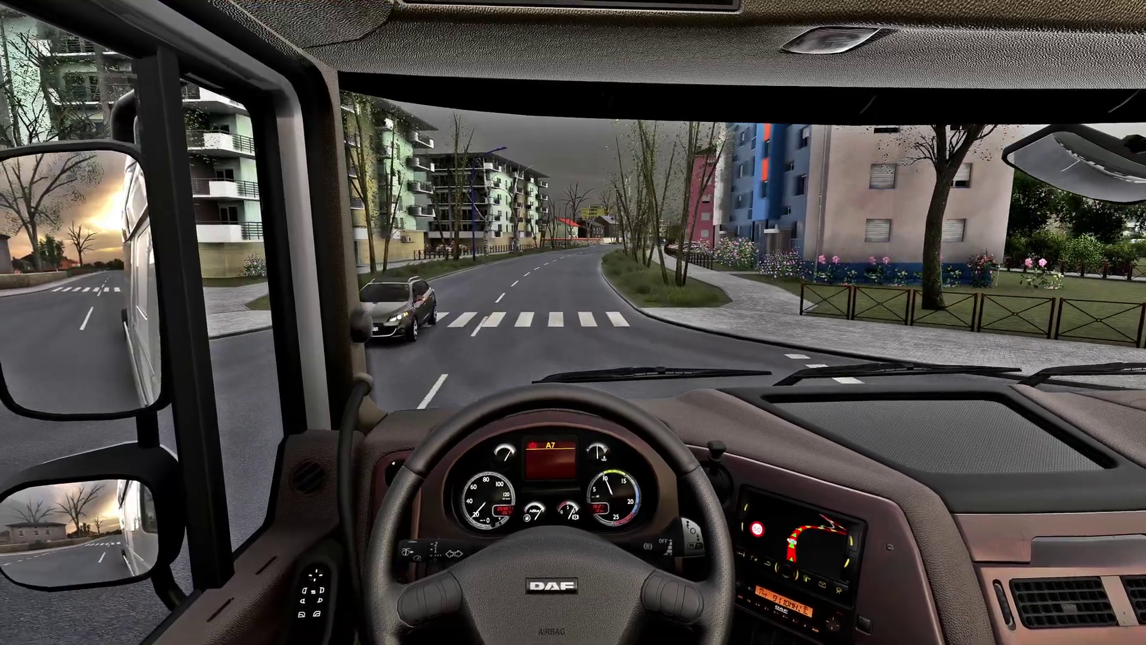